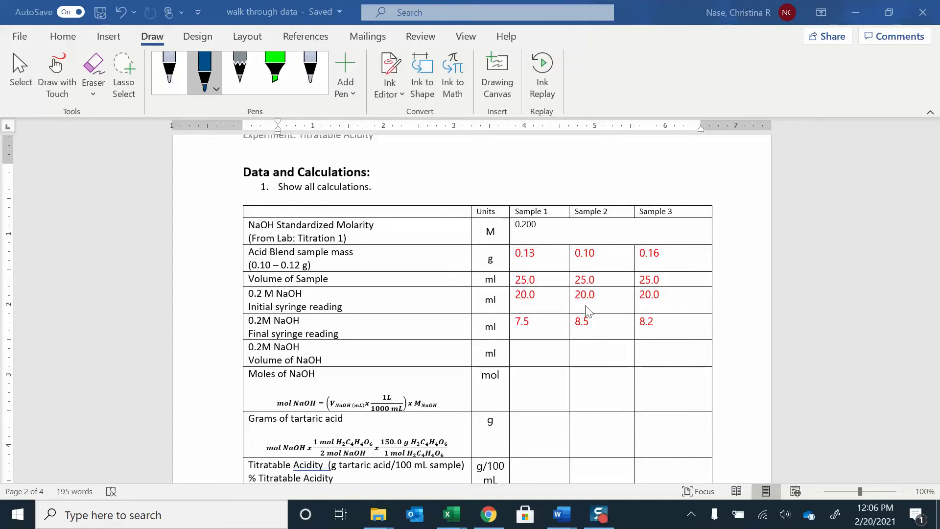
Enter the red calculation 20.0-7.5=12.5 in Sample 1's Volume of NaOH cell
click(532, 354)
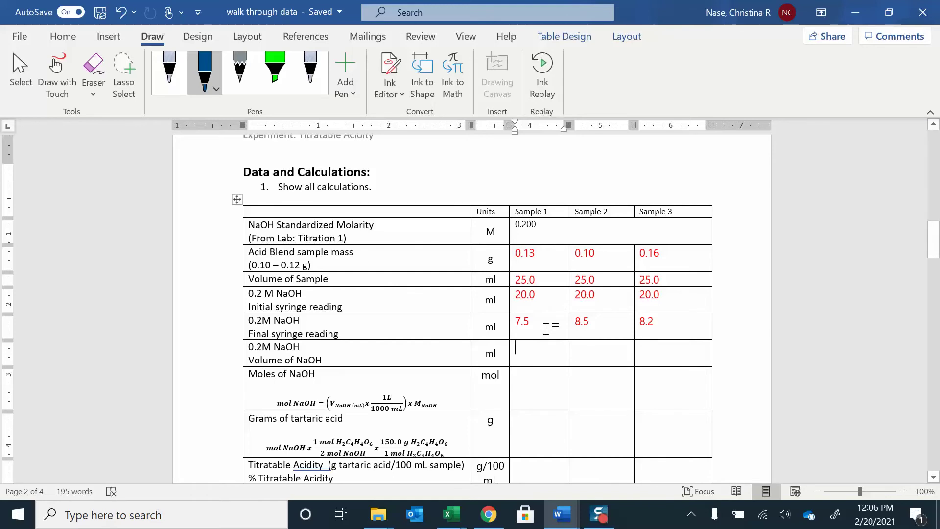
text(20.0-7.)
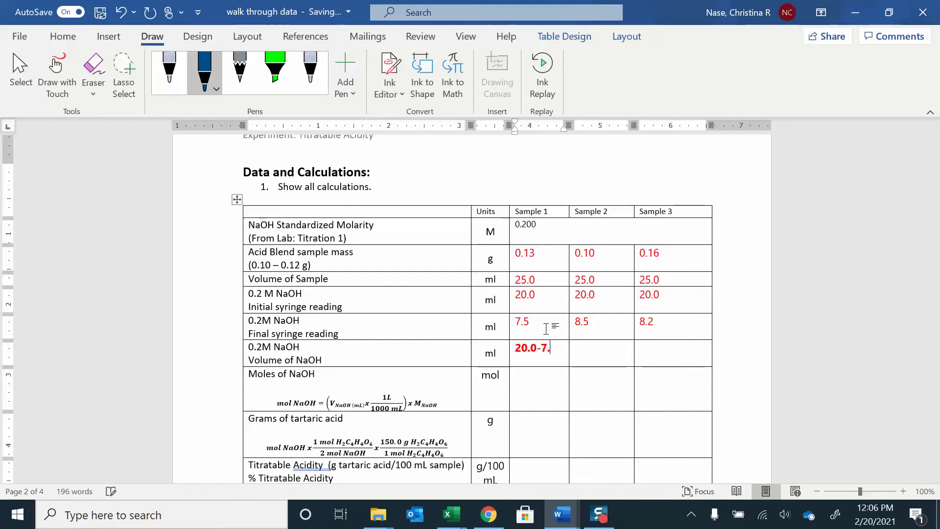
text(5=12.5)
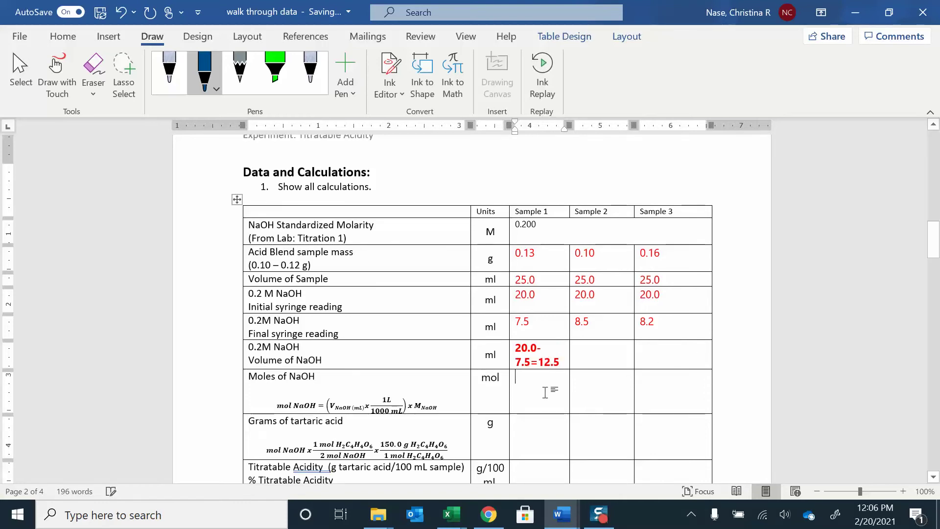
scroll(545, 390, down, 1)
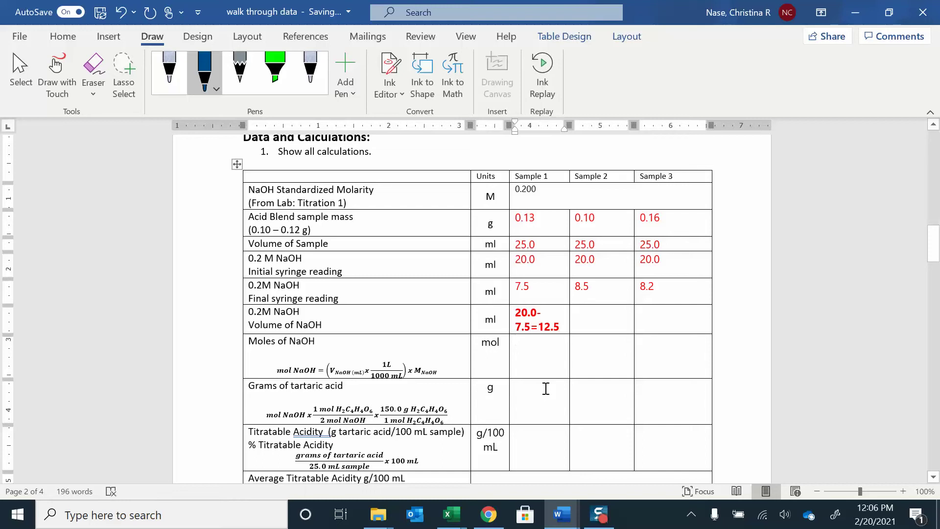
Handwrite the molarity notes M=mol/L and M·L=mol in the margin beside Moles of NaOH
key(Down)
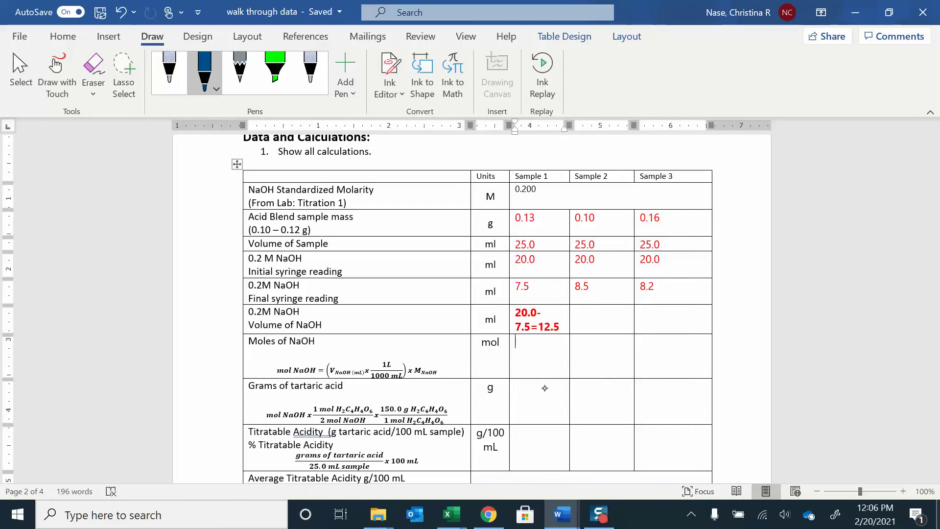
drag(182, 351, 208, 336)
drag(199, 342, 226, 318)
mouse_move(233, 300)
mouse_down()
mouse_move(221, 331)
mouse_move(240, 336)
mouse_up()
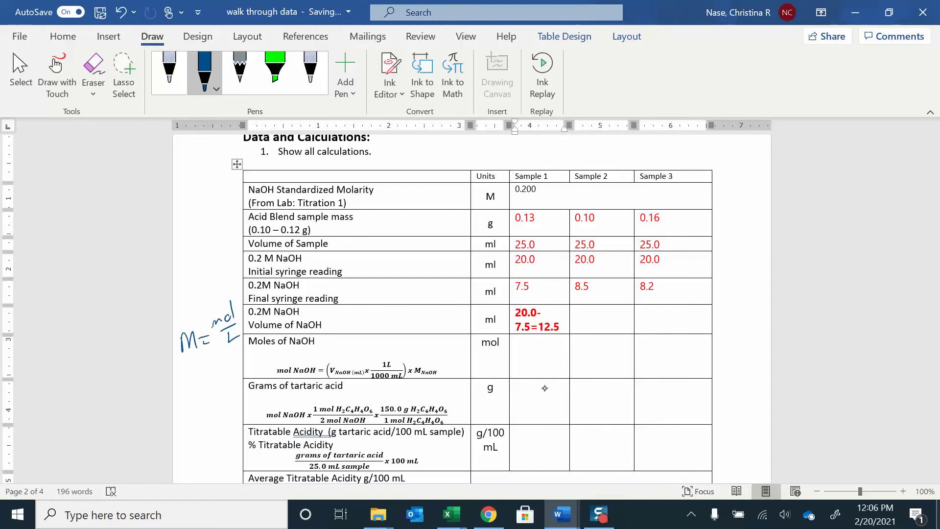
drag(182, 389, 242, 351)
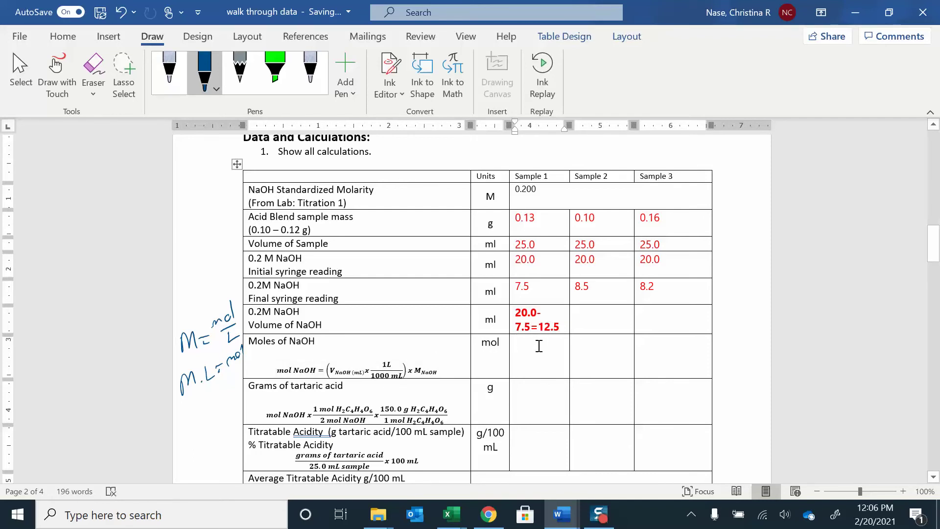
Enter 12.5/1000*0.200 with the result =0.0025 mol in Sample 1's Moles of NaOH cell
text(12.5/)
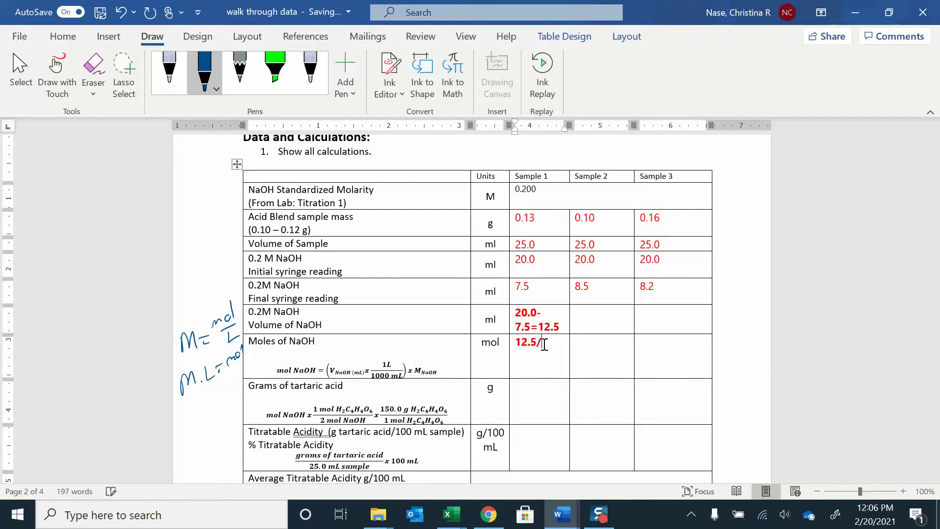
text(1000)
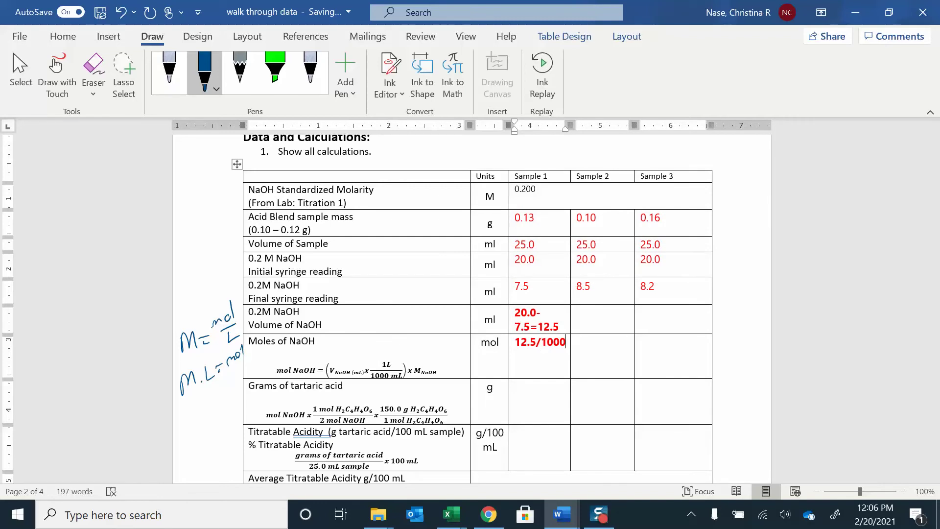
text(*)
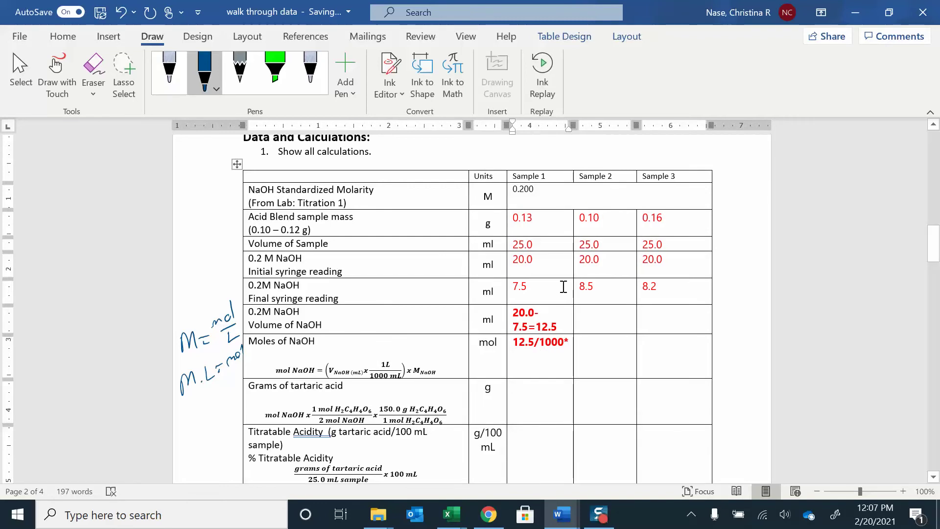
text(0.2)
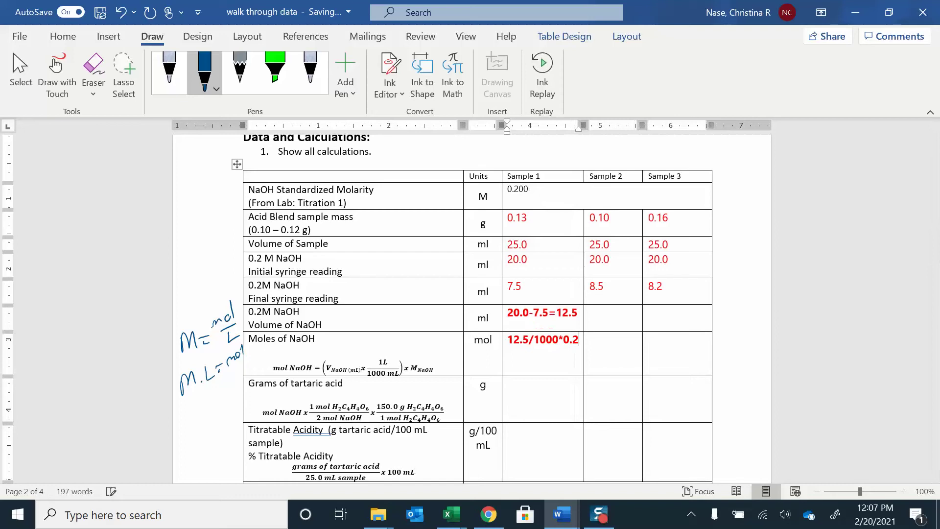
text(00)
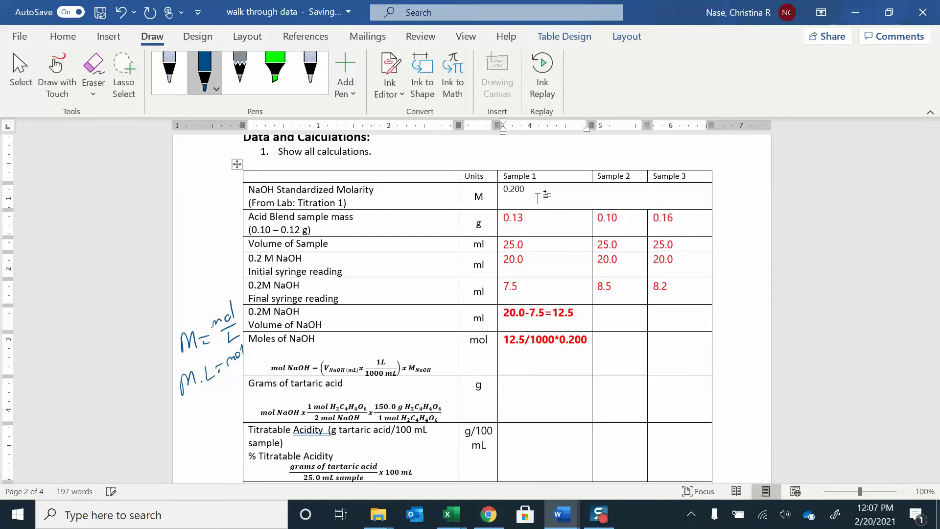
key(Return)
text(=)
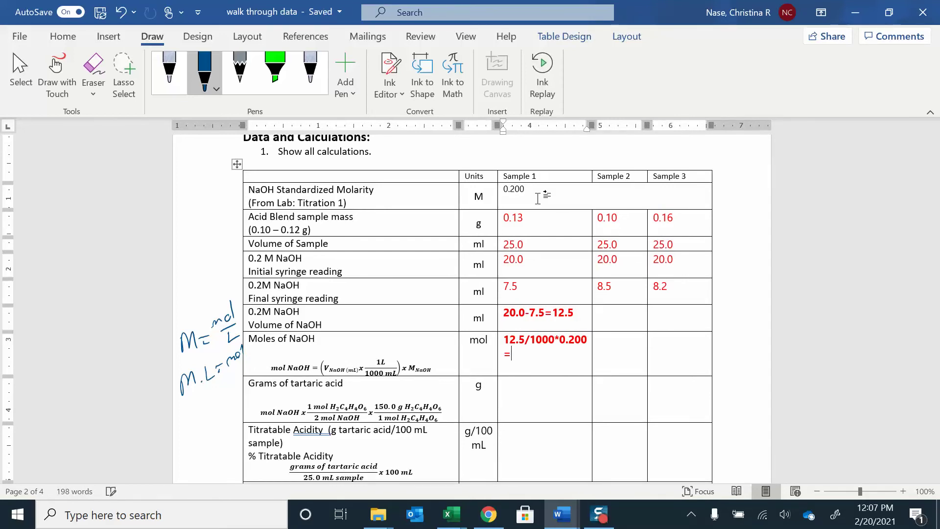
text(0.0)
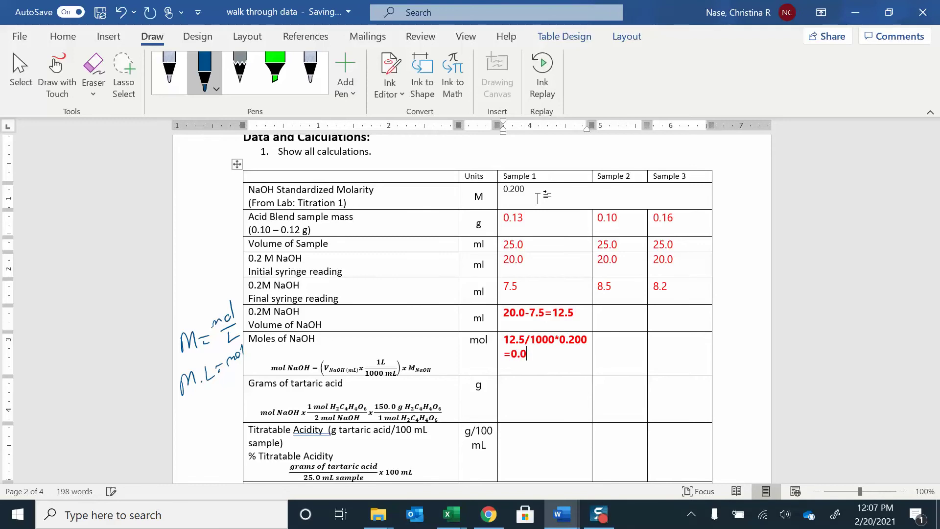
text(025 mol)
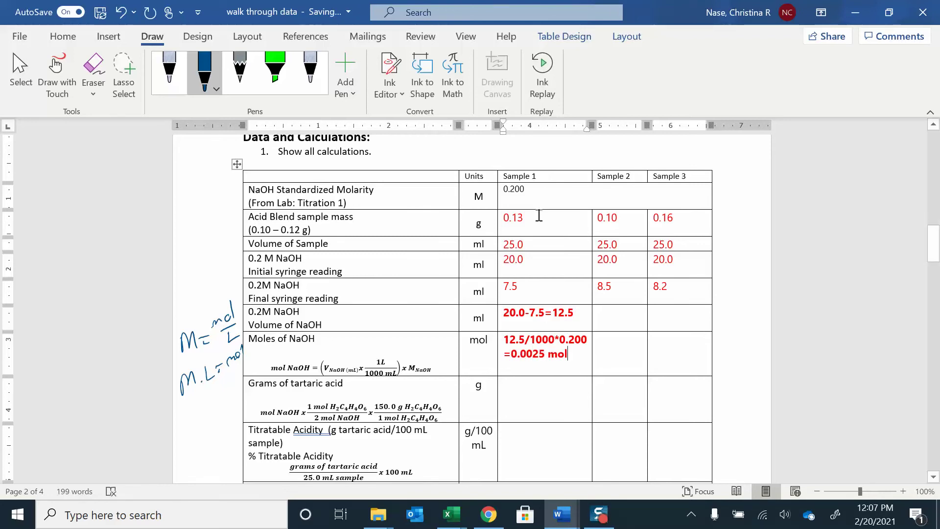
scroll(403, 294, down, 2)
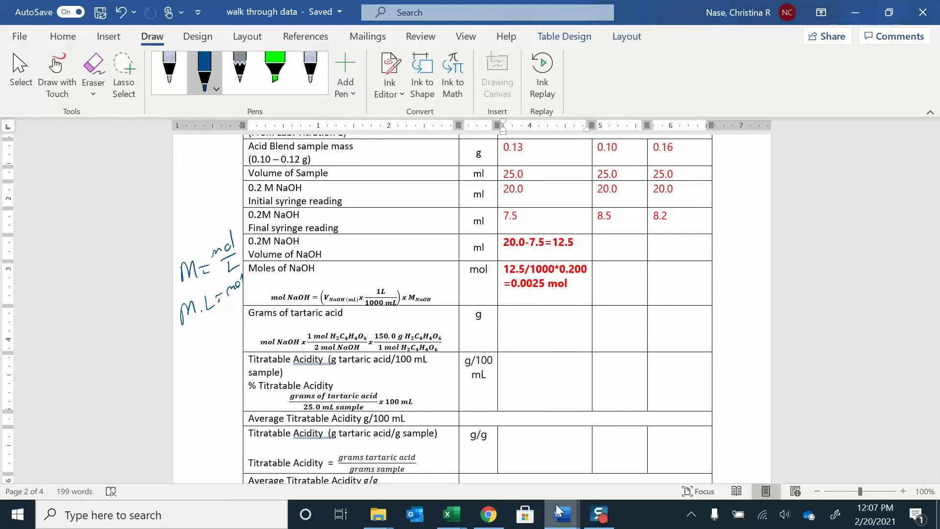
Show the previews of the open Word documents from the taskbar
mouse_move(558, 511)
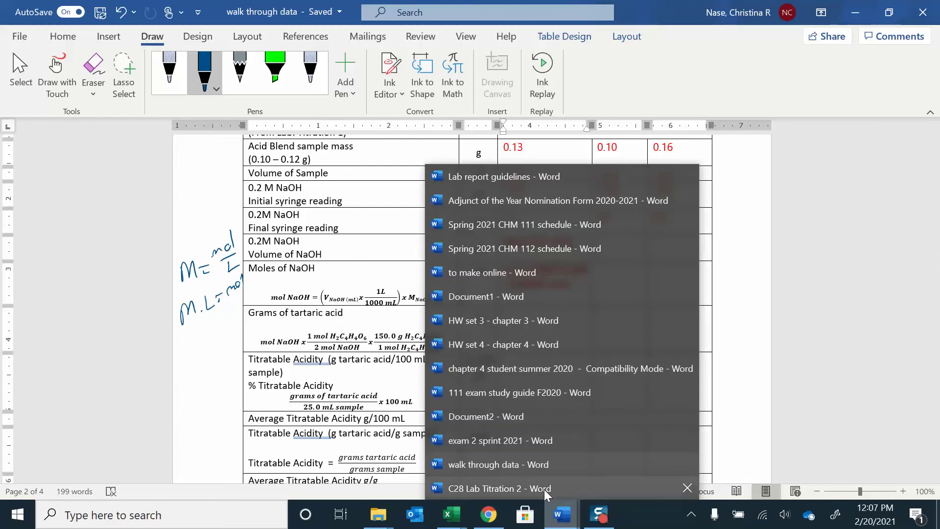
click(540, 486)
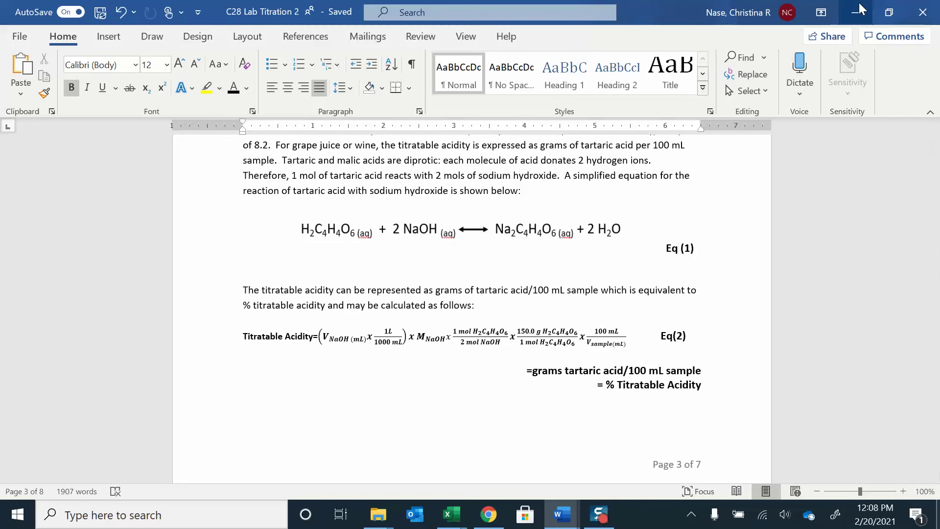
key(alt+Tab)
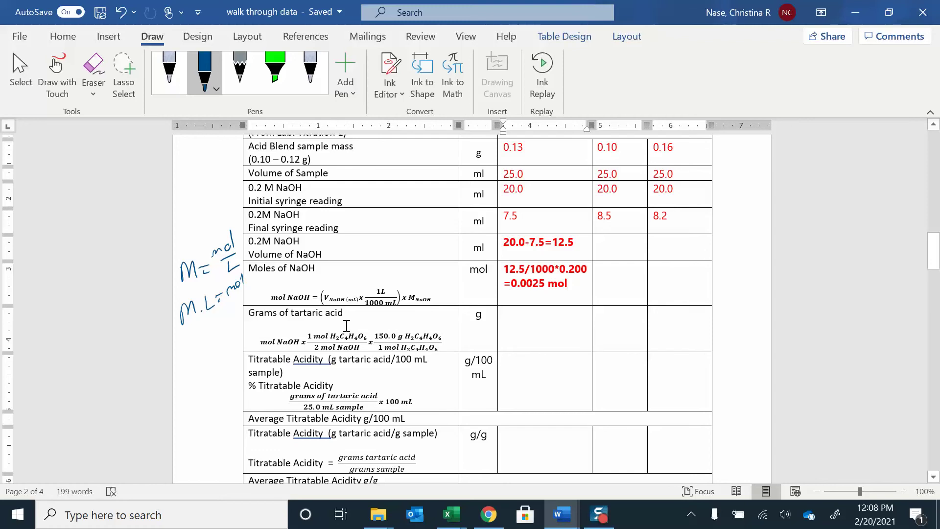
Enter 0.0025*150/2 with the result = 0.1875g in Sample 1's Grams of tartaric acid cell
click(440, 333)
text(0.00)
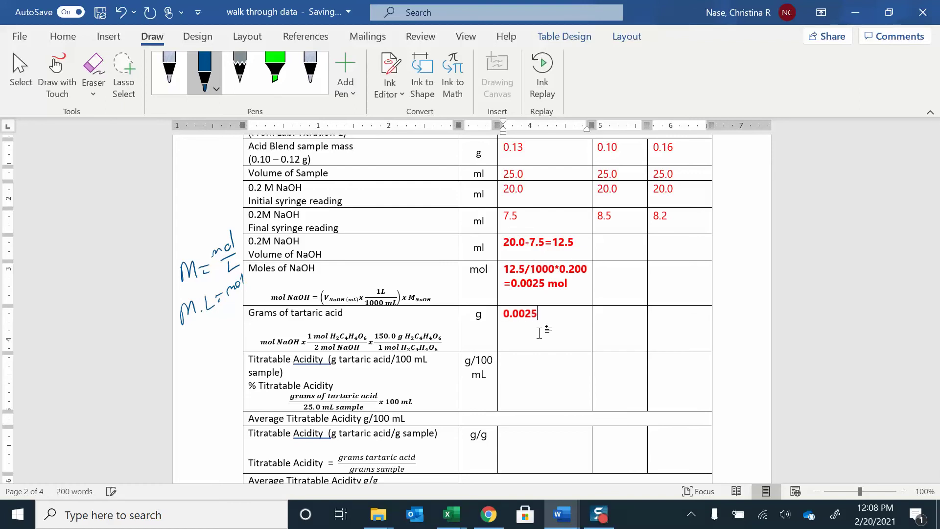
text(25)
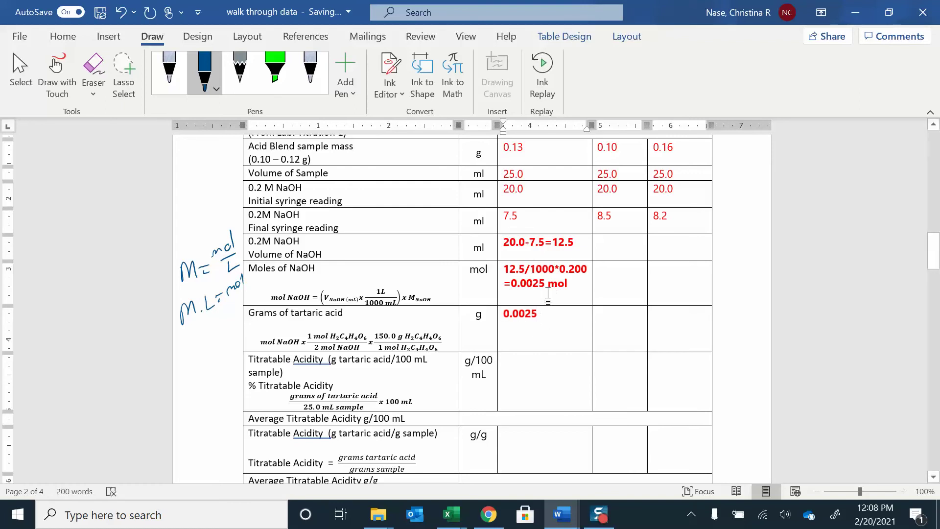
text(*150)
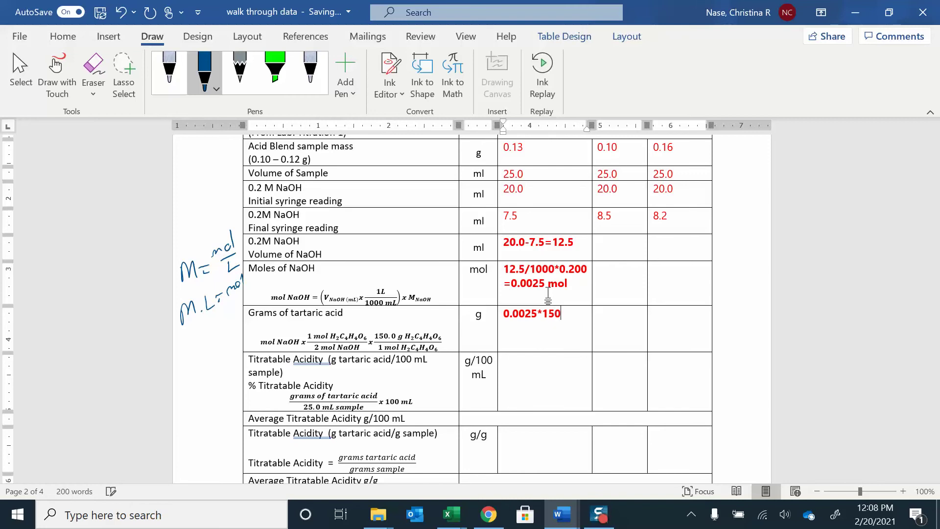
text(/2)
key(Return)
text(= )
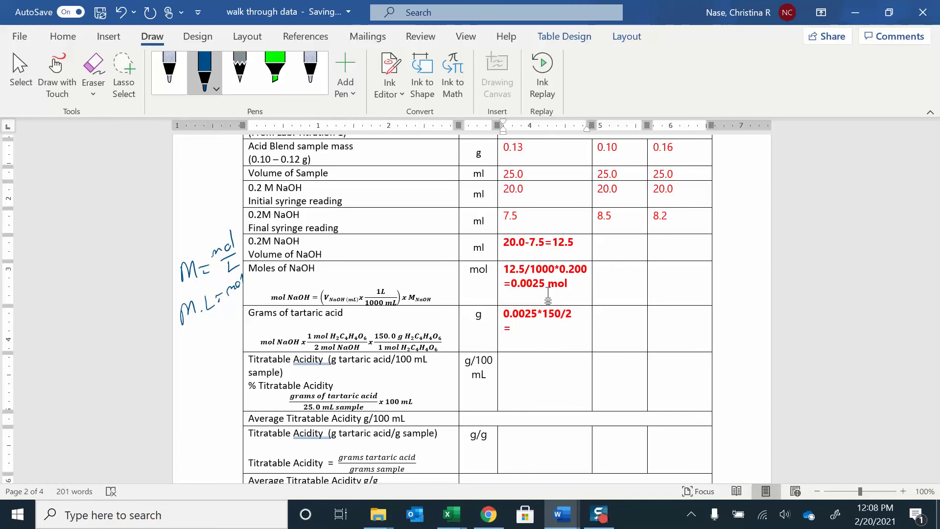
text(0.1875g)
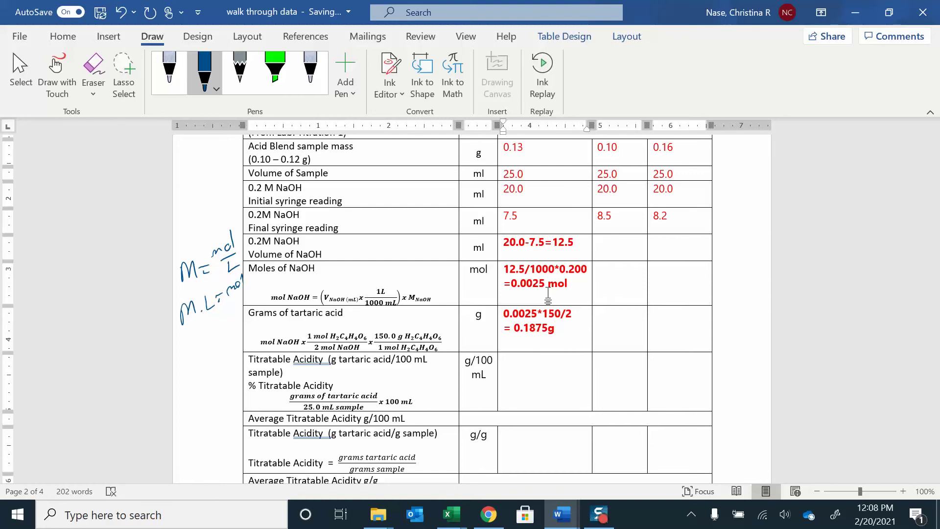
scroll(514, 301, down, 1)
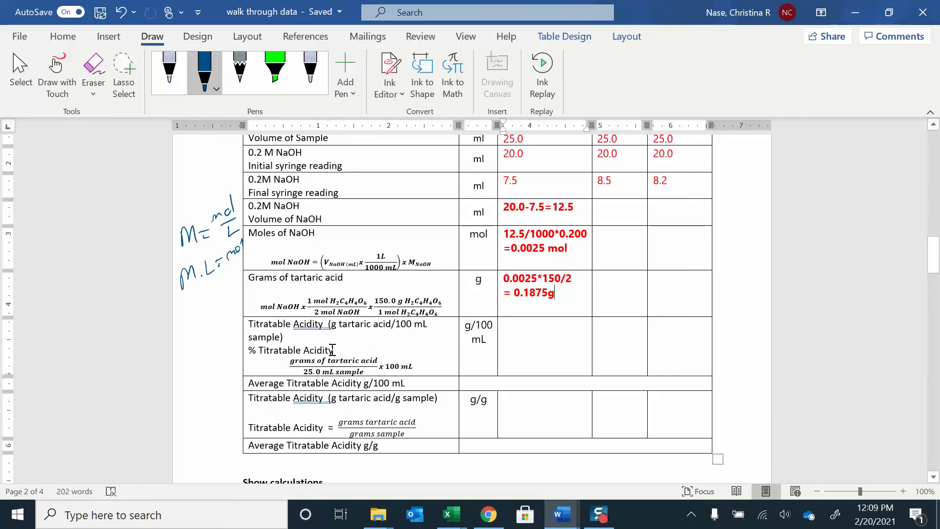
click(350, 365)
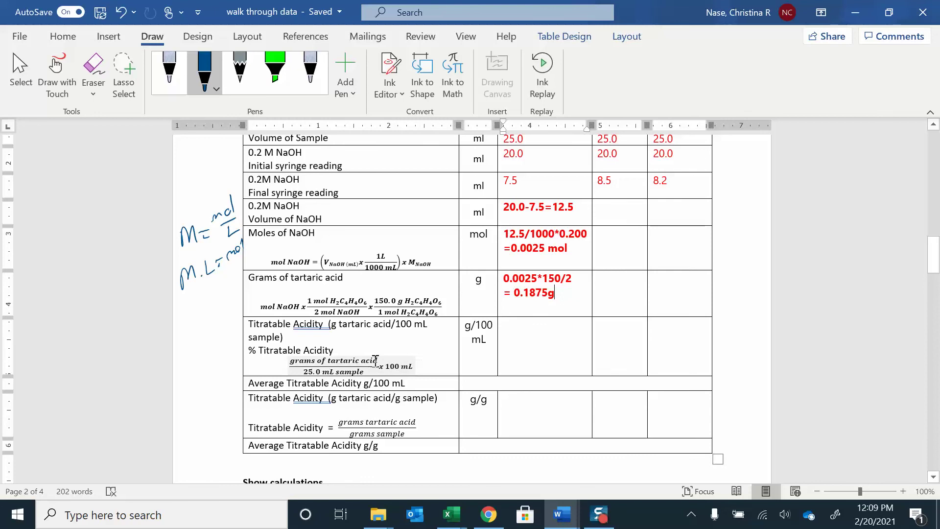
scroll(506, 312, down, 3)
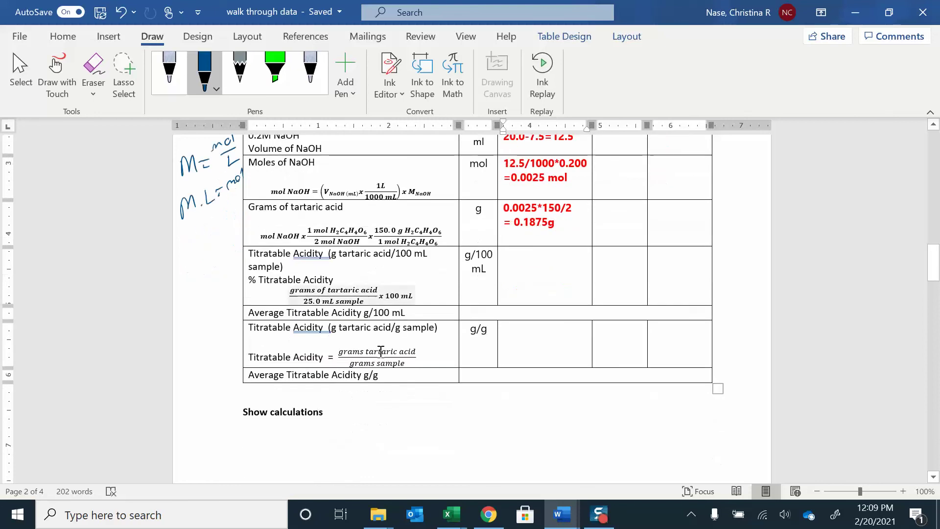
scroll(435, 360, down, 2)
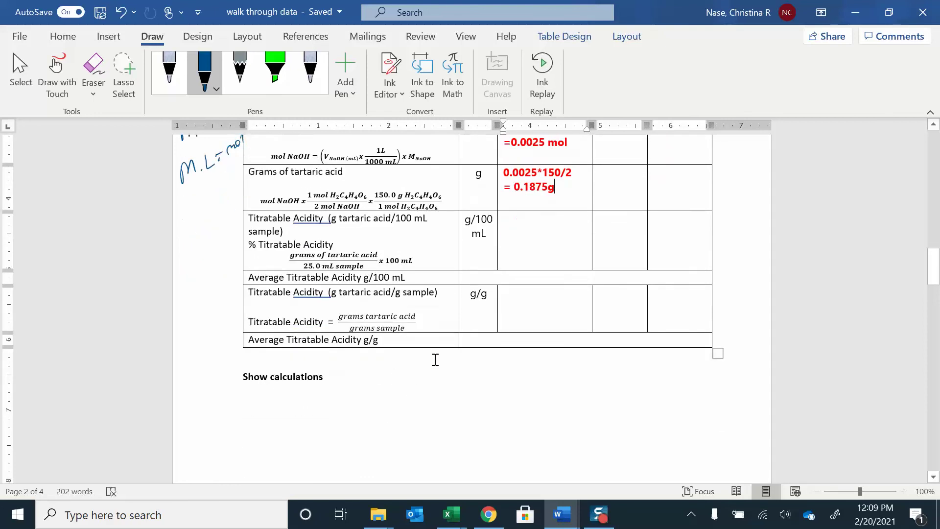
Handwrite g/25.0 mL = X g/100.0 under Show calculations, with 100 on each side
click(362, 416)
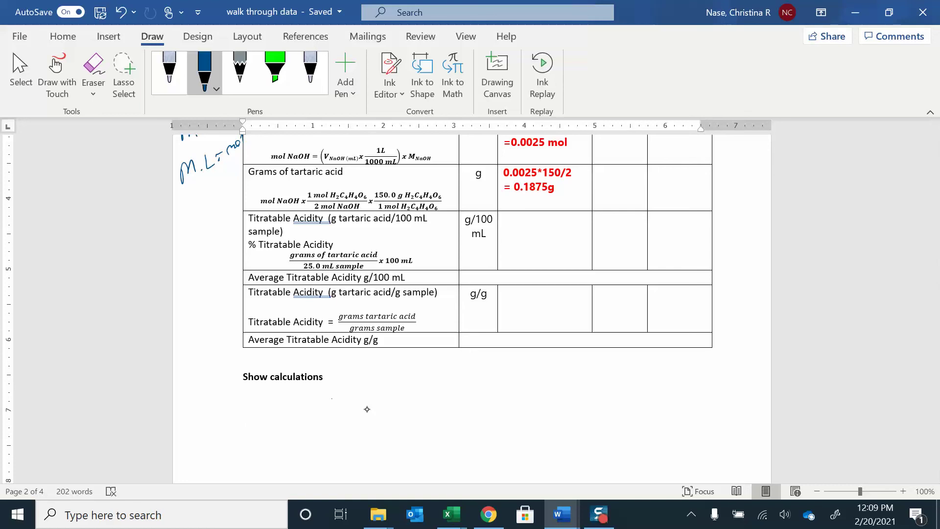
mouse_move(333, 394)
mouse_down()
mouse_move(300, 414)
mouse_move(358, 414)
mouse_move(317, 437)
mouse_up()
mouse_move(333, 424)
mouse_down()
mouse_move(324, 430)
mouse_move(367, 431)
mouse_up()
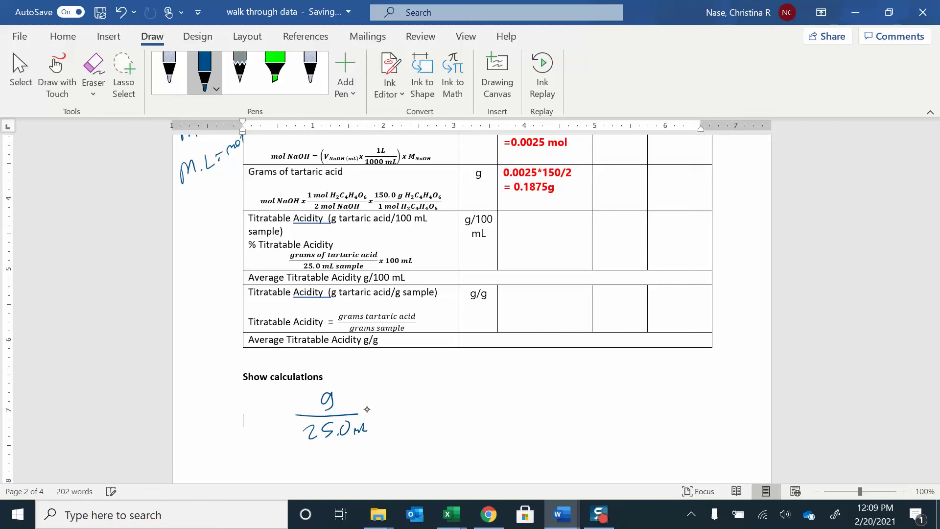
drag(371, 399, 477, 402)
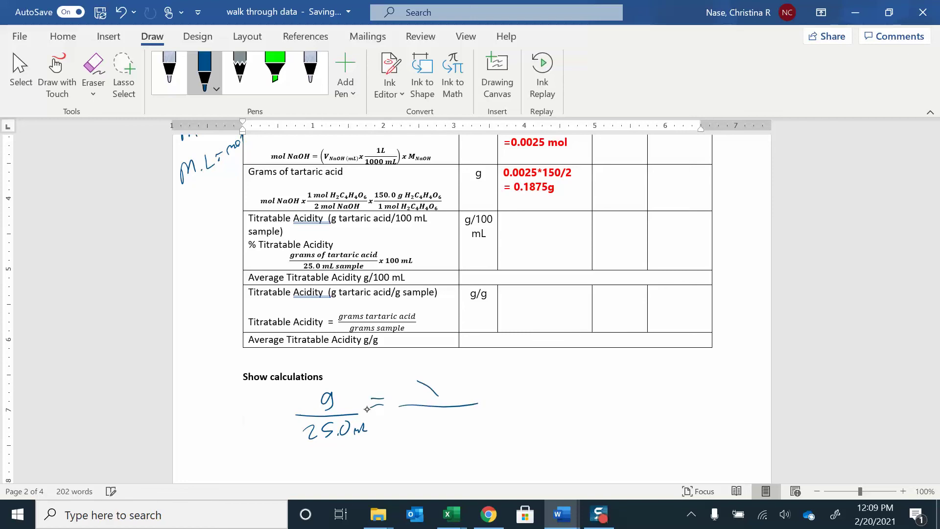
drag(438, 377, 417, 395)
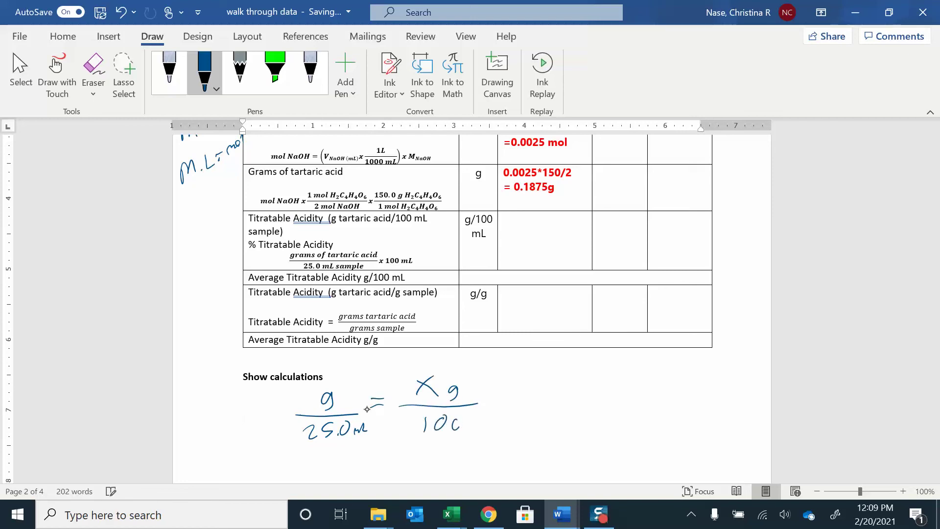
click(466, 427)
mouse_move(478, 417)
mouse_down()
mouse_move(489, 389)
mouse_move(511, 383)
mouse_up()
click(503, 388)
drag(519, 387, 518, 390)
drag(226, 395, 226, 417)
drag(247, 400, 251, 399)
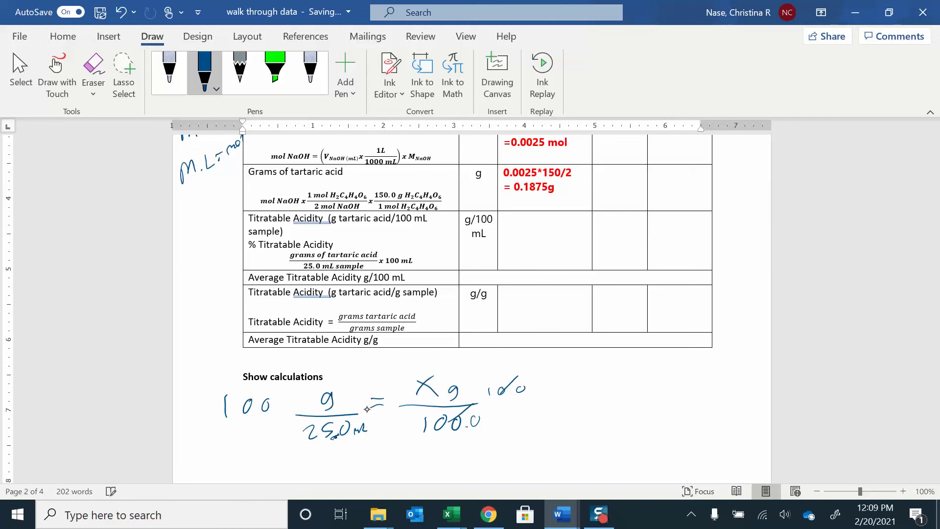
Enter 0.1875*100/25 =0.75 in Sample 1's g/100 mL Titratable Acidity cell
click(531, 243)
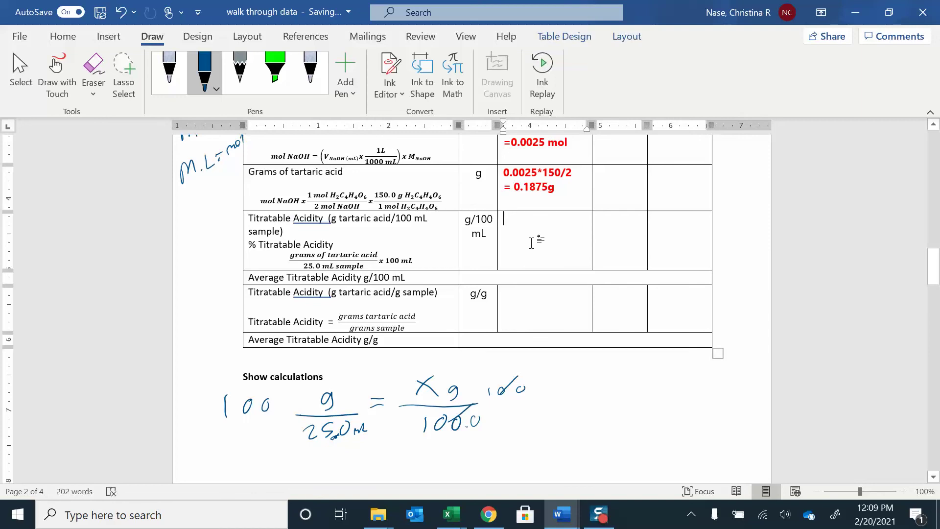
text(0)
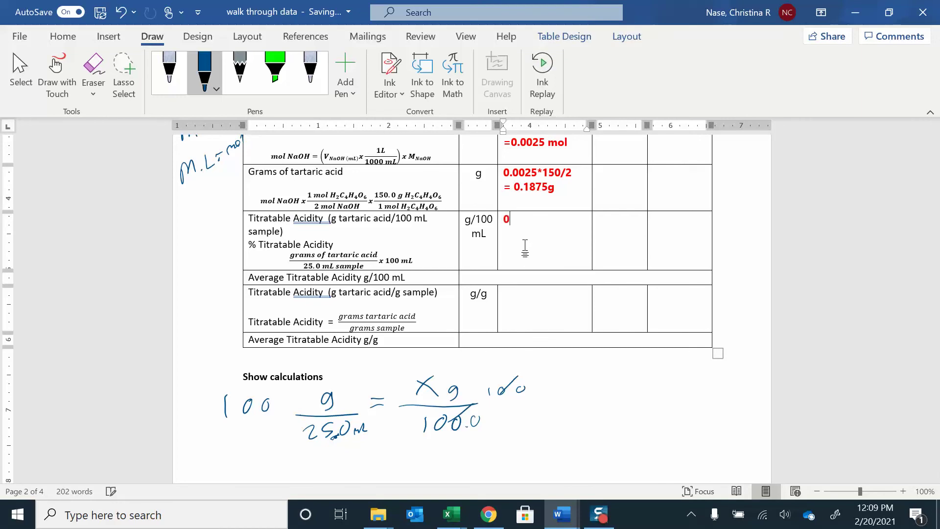
text(.1875*100/25)
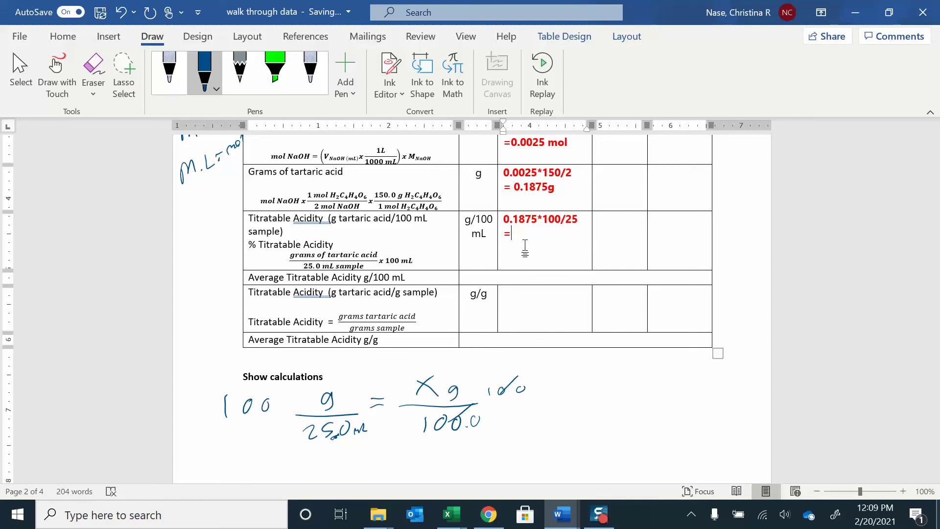
text(0.75)
scroll(529, 245, down, 20)
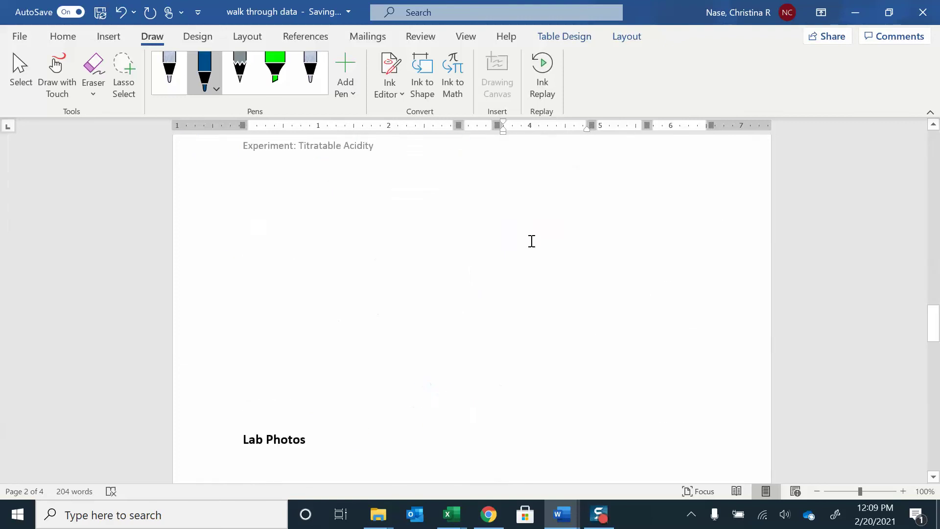
scroll(531, 240, down, 5)
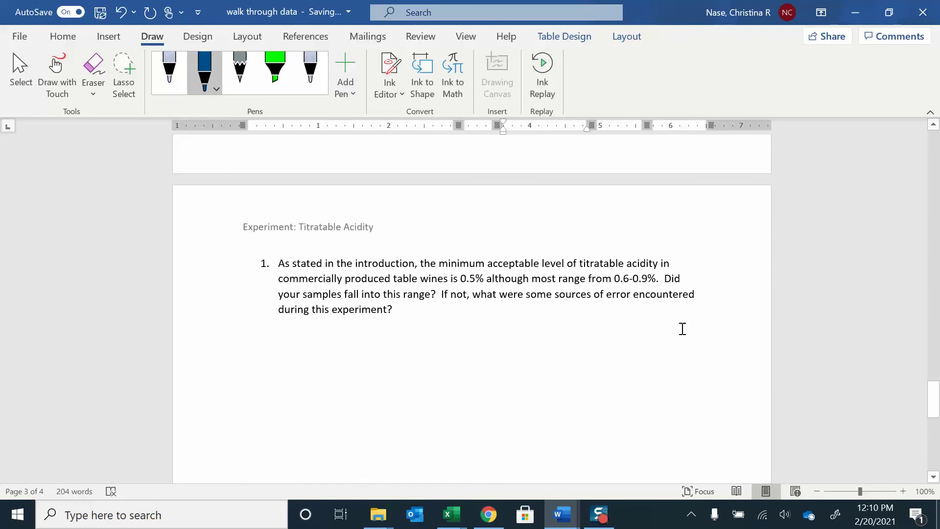
scroll(682, 329, up, 10)
scroll(682, 328, up, 10)
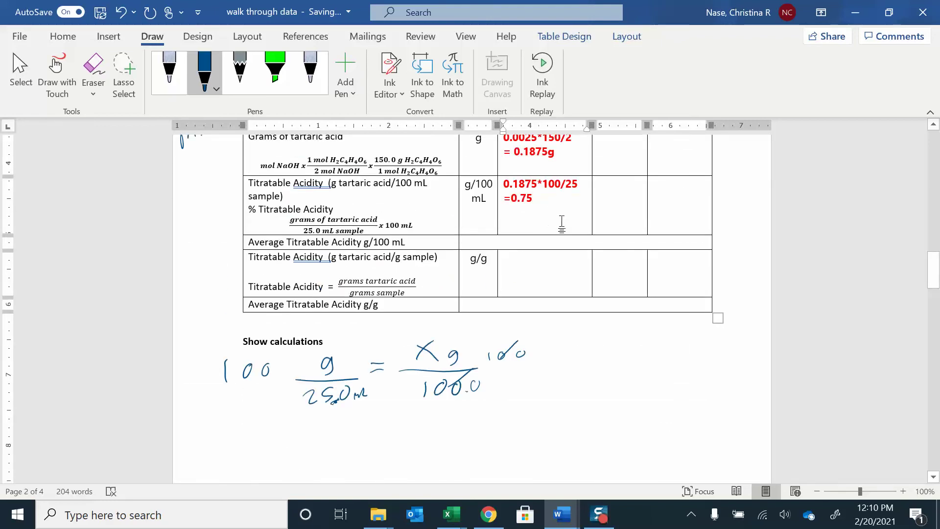
scroll(563, 223, up, 1)
scroll(688, 267, up, 2)
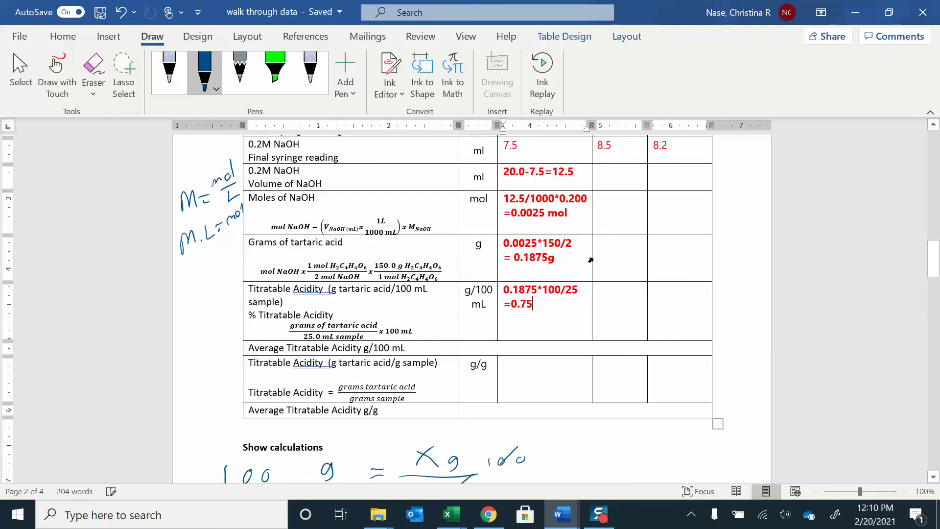
scroll(589, 252, down, 2)
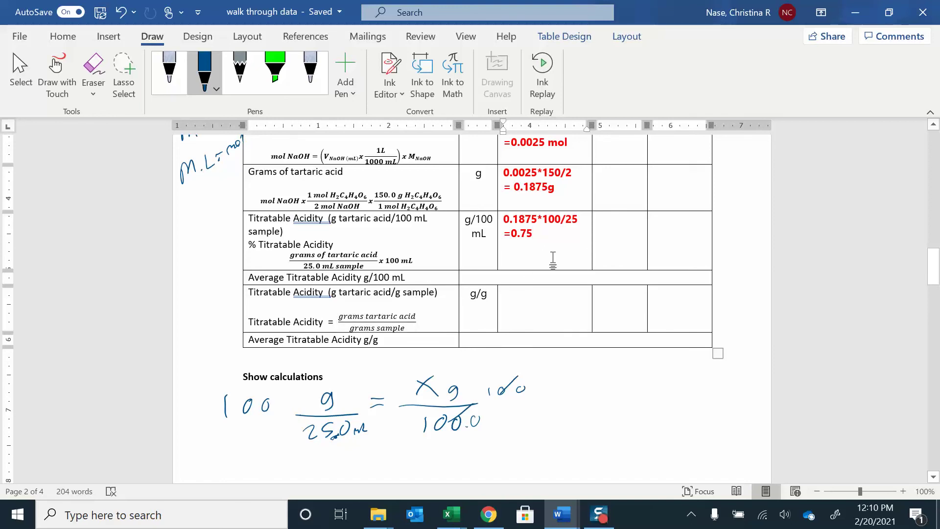
Enter 0.1875/0.13 = 1.44 in Sample 1's g/g Titratable Acidity cell
click(529, 314)
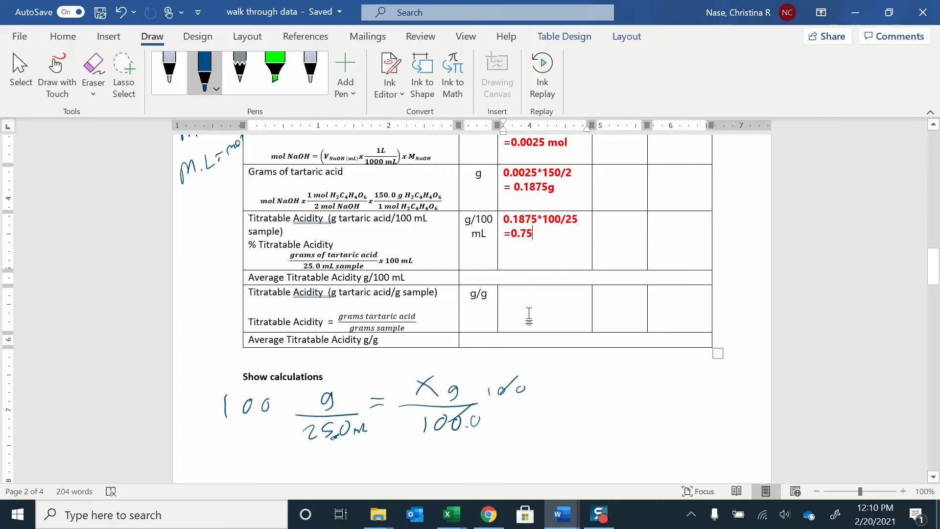
text(0.1)
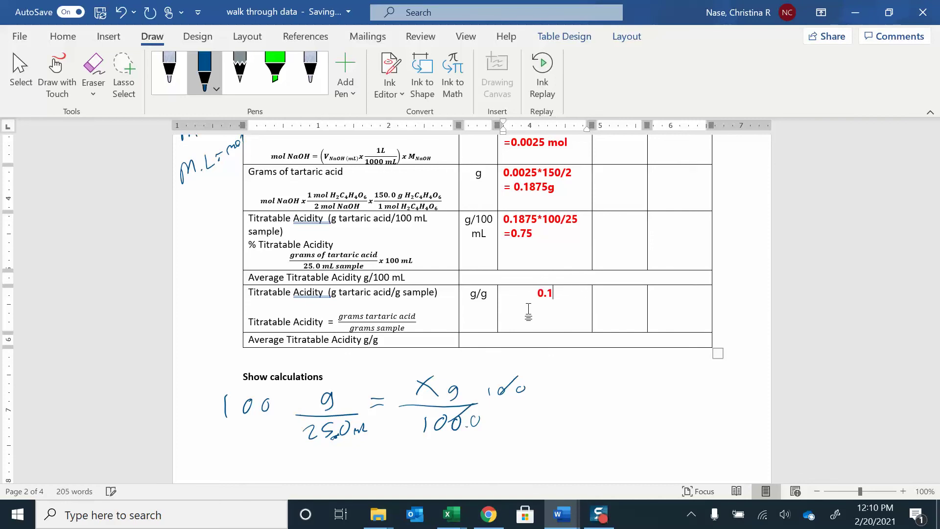
text(875/)
scroll(528, 310, up, 4)
scroll(528, 310, up, 2)
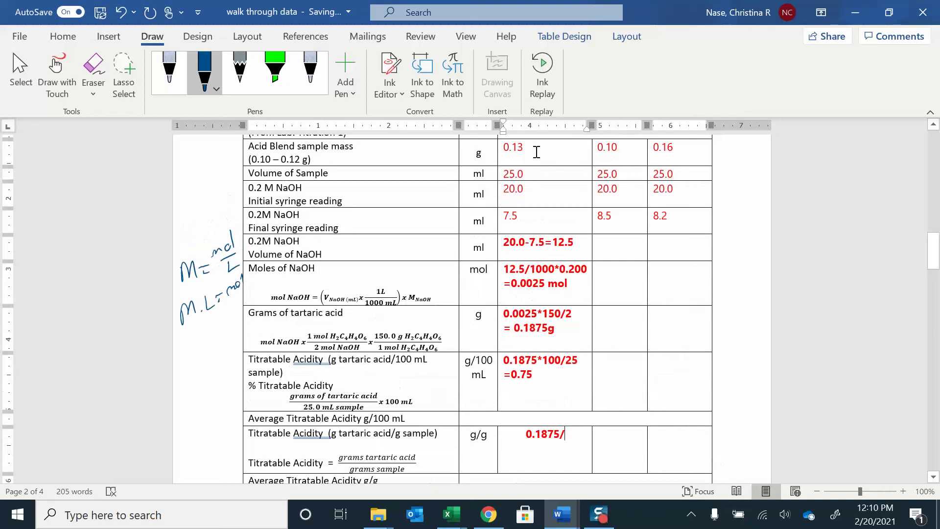
scroll(535, 154, down, 5)
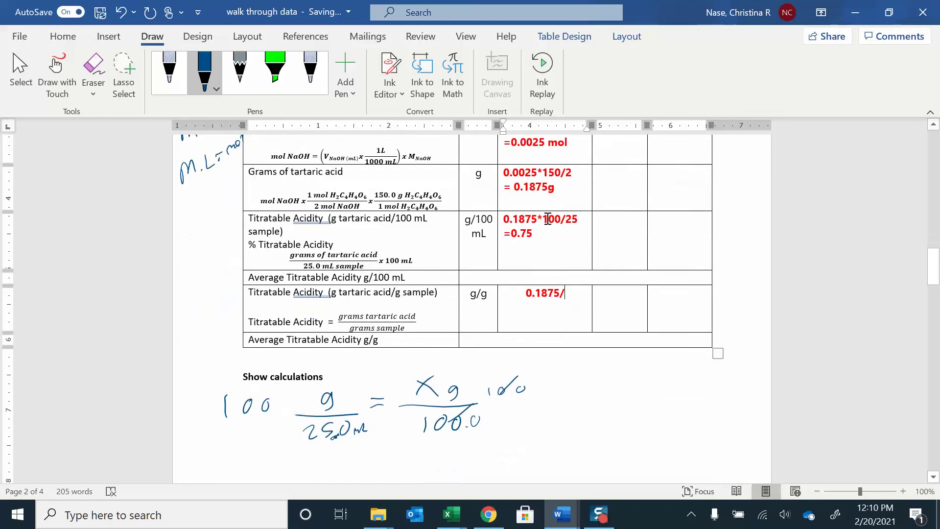
text(0.13)
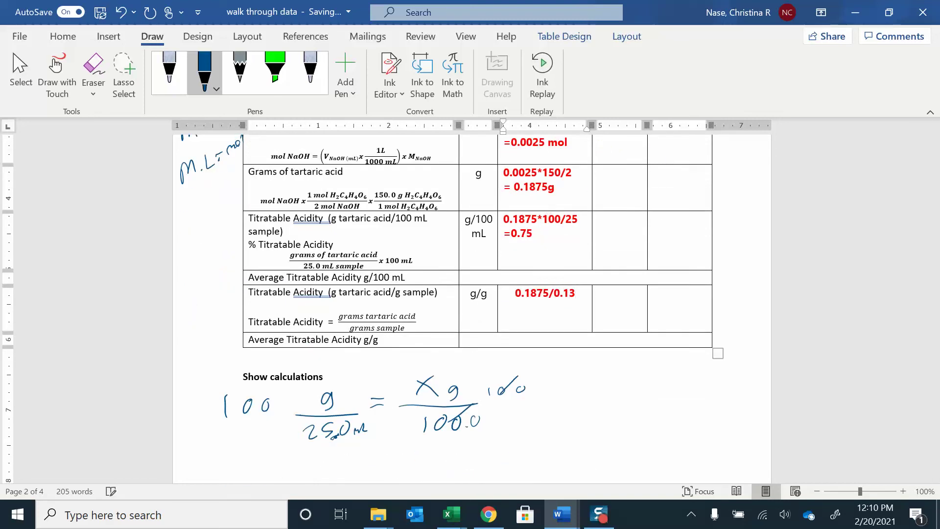
text( =)
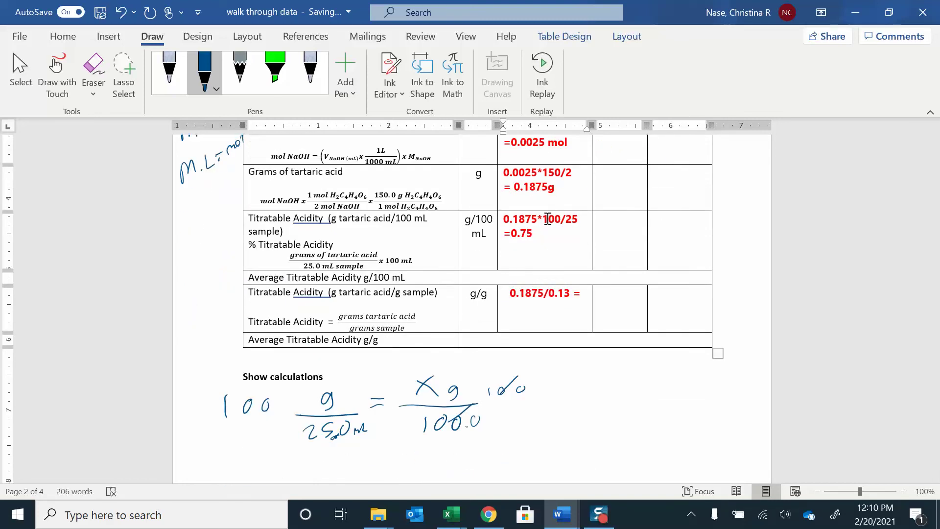
key(Return)
text(1.44)
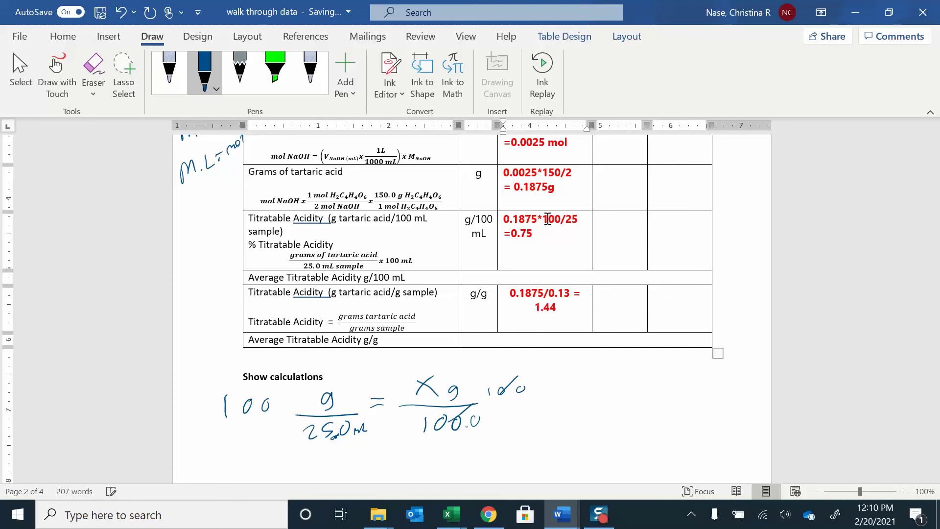